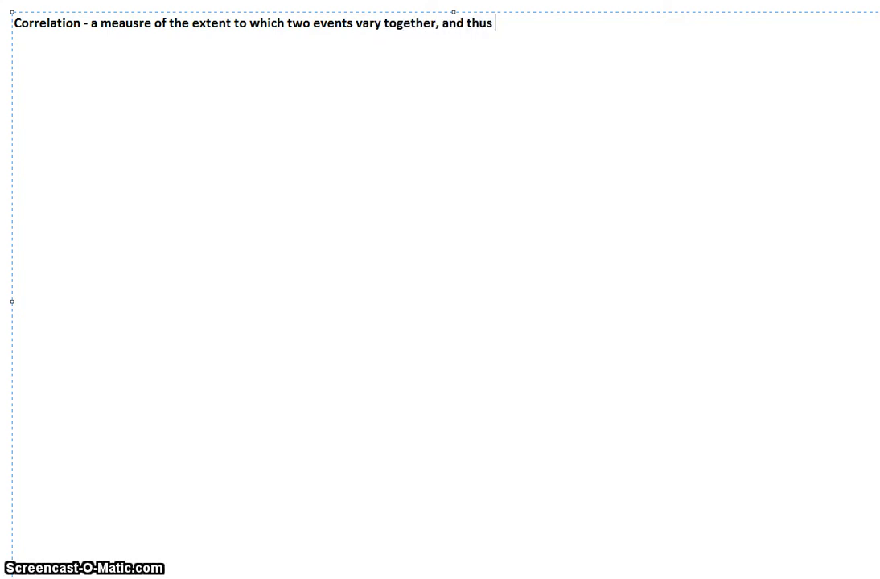
Step: End the black correlation definition with 'thus how well either one predicts the other'
{"action": "type", "text": "how well eith"}
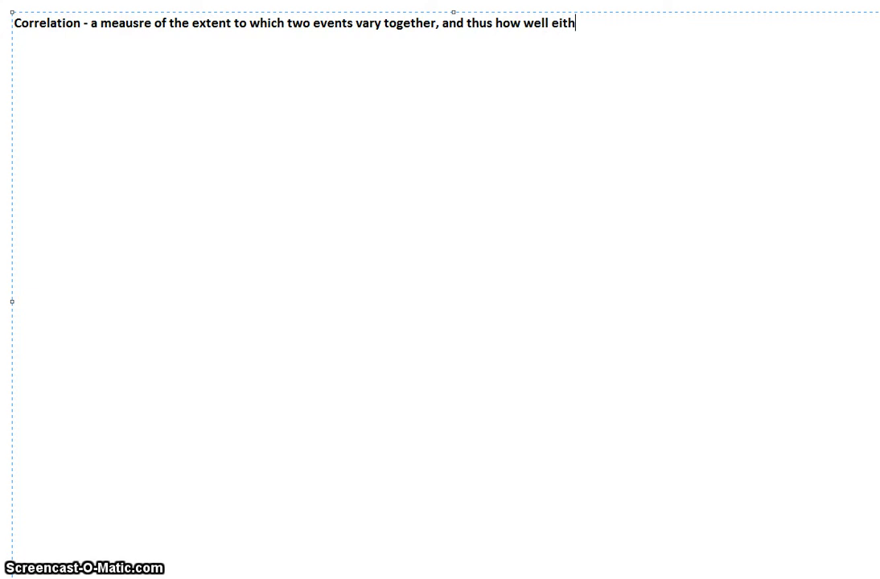
{"action": "type", "text": "er one predicts"}
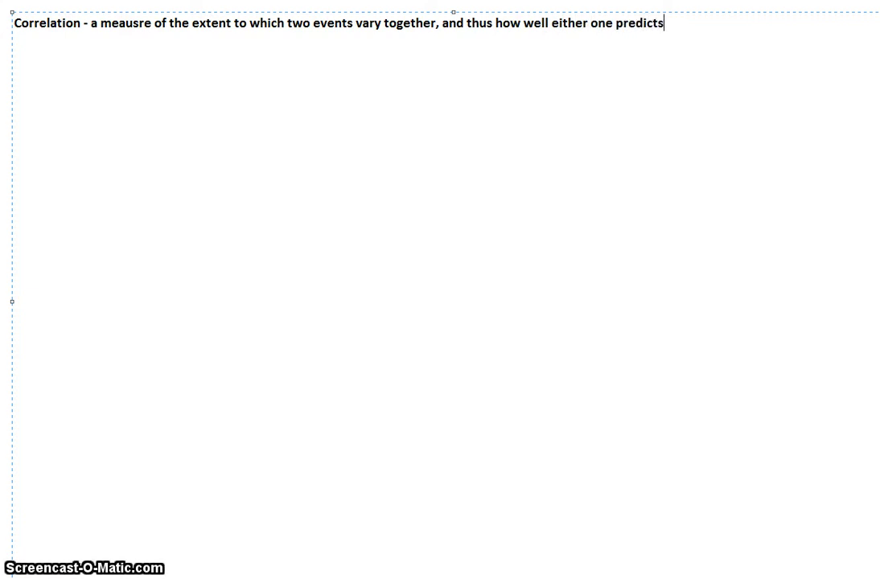
{"action": "type", "text": " the other"}
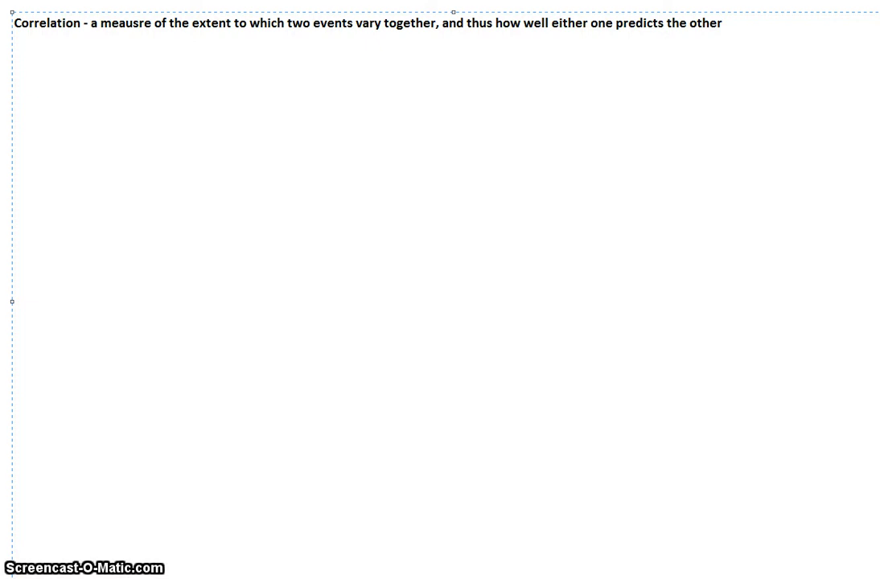
Step: Type the red coefficient definition, then the notes 'r = -1...1' and '= 0 = no relationship'
{"action": "type", "text": "corr"}
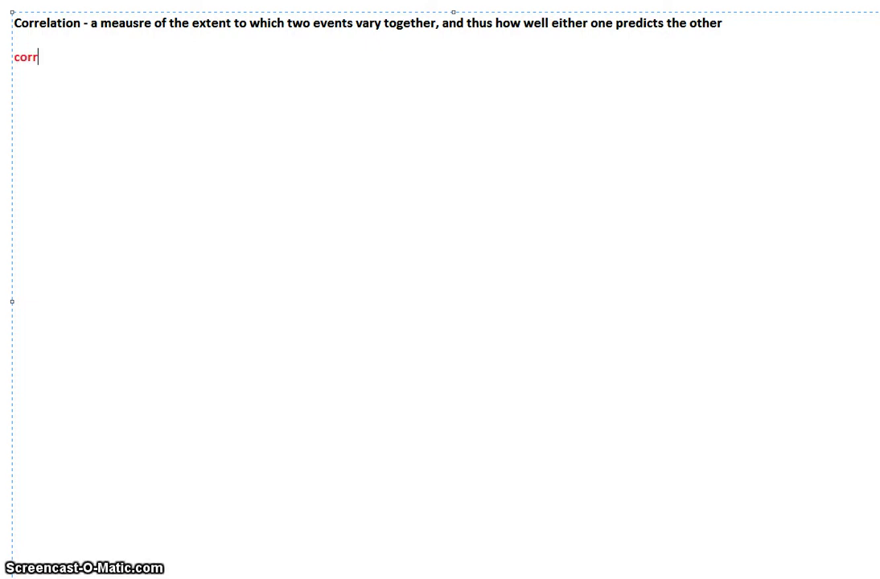
{"action": "type", "text": "elation coef"}
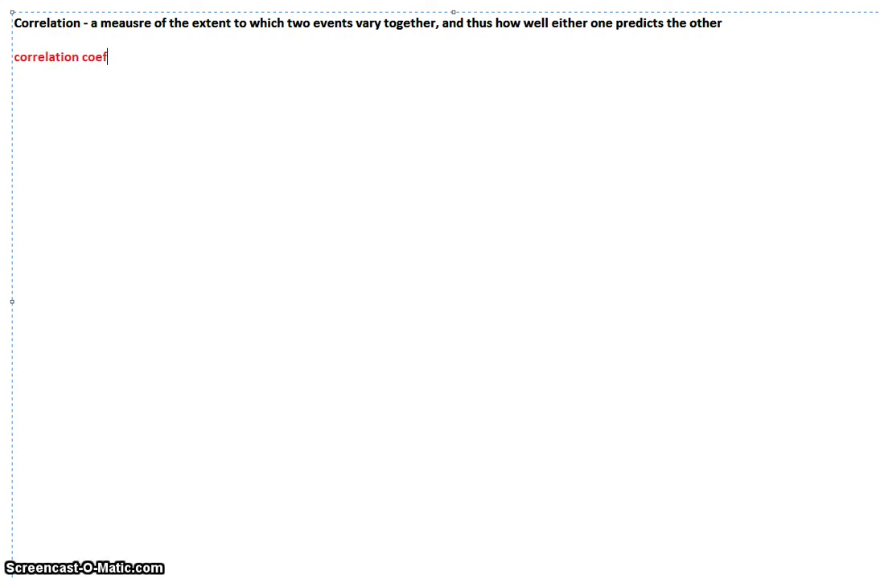
{"action": "type", "text": "ficient - math"}
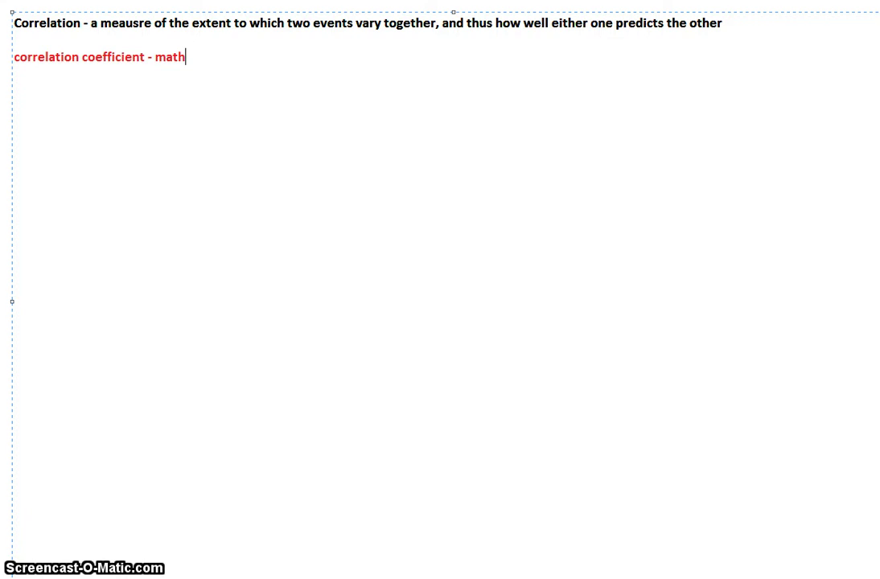
{"action": "type", "text": "ematical exp"}
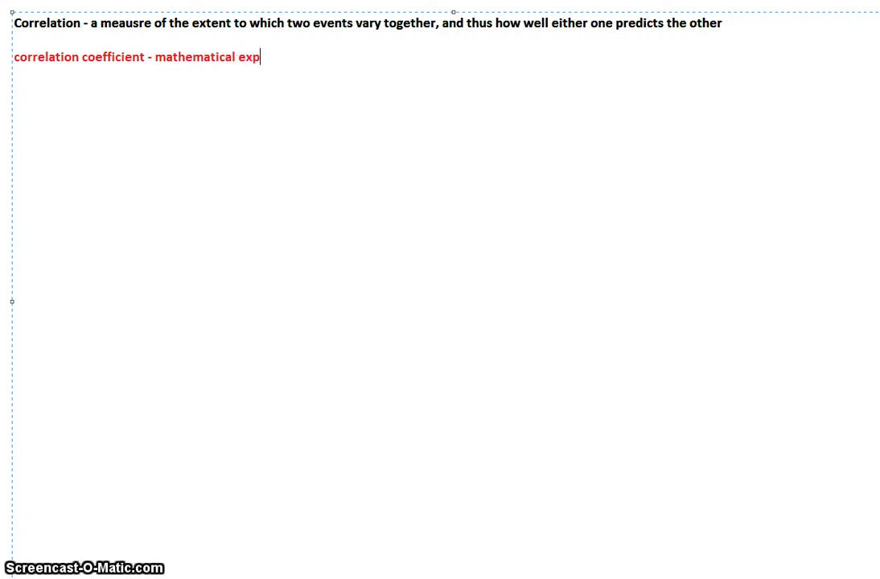
{"action": "type", "text": "ression of the relationship"}
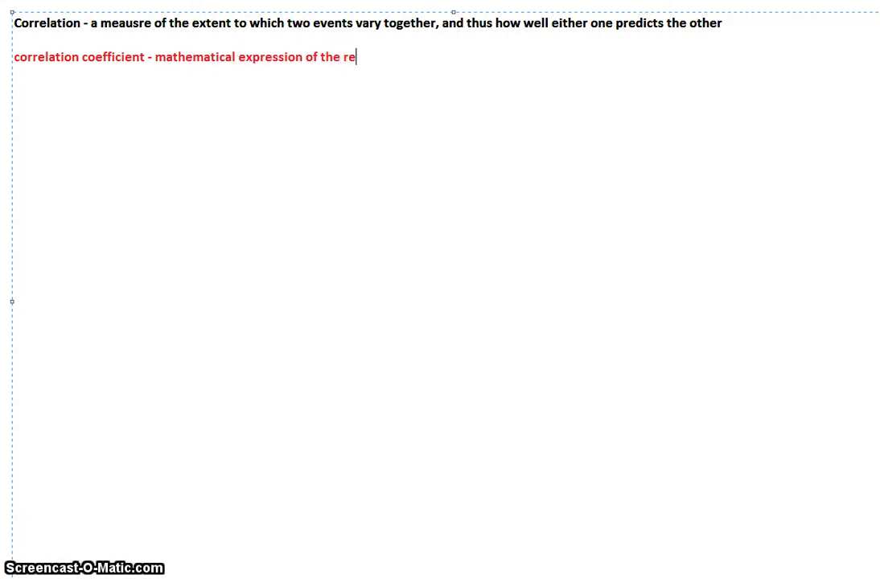
{"action": "key", "text": "Return"}
{"action": "key", "text": "Return"}
{"action": "type", "text": "r ="}
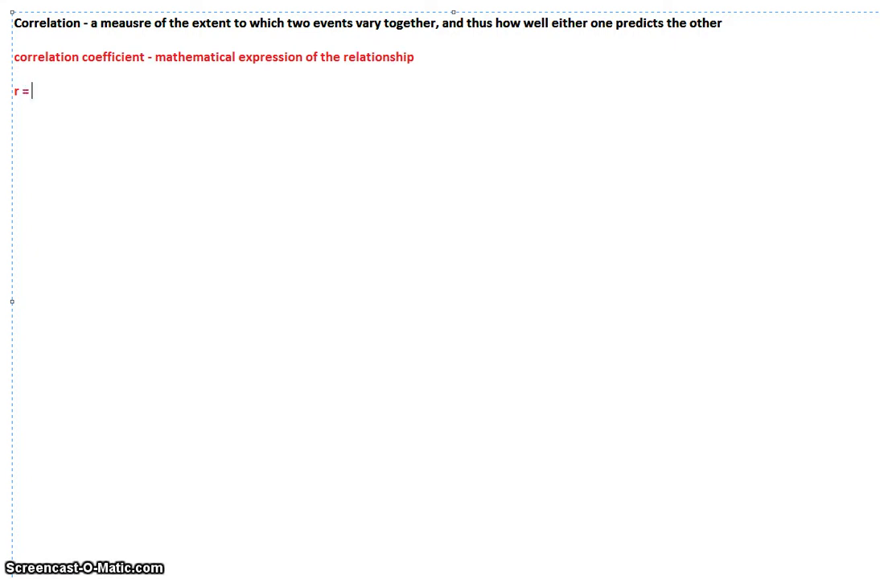
{"action": "type", "text": " -1...1"}
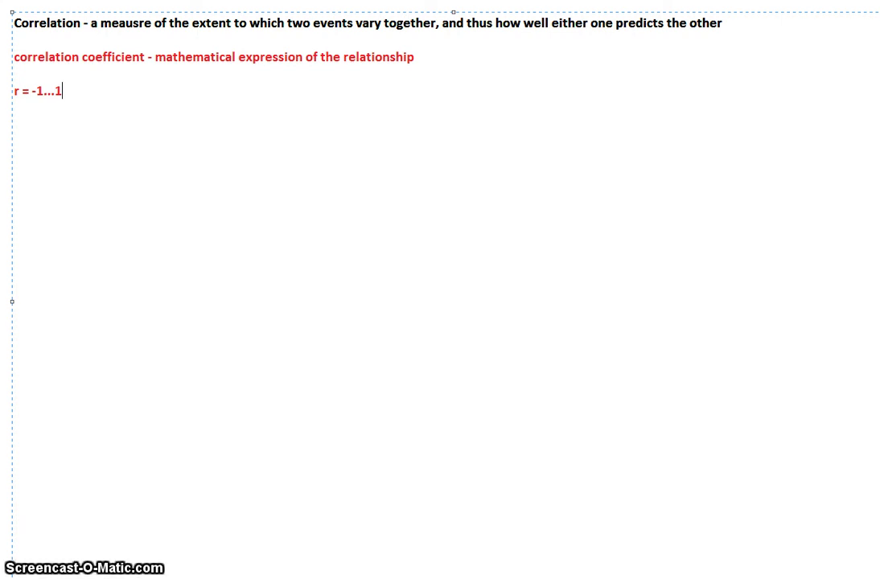
{"action": "type", "text": "="}
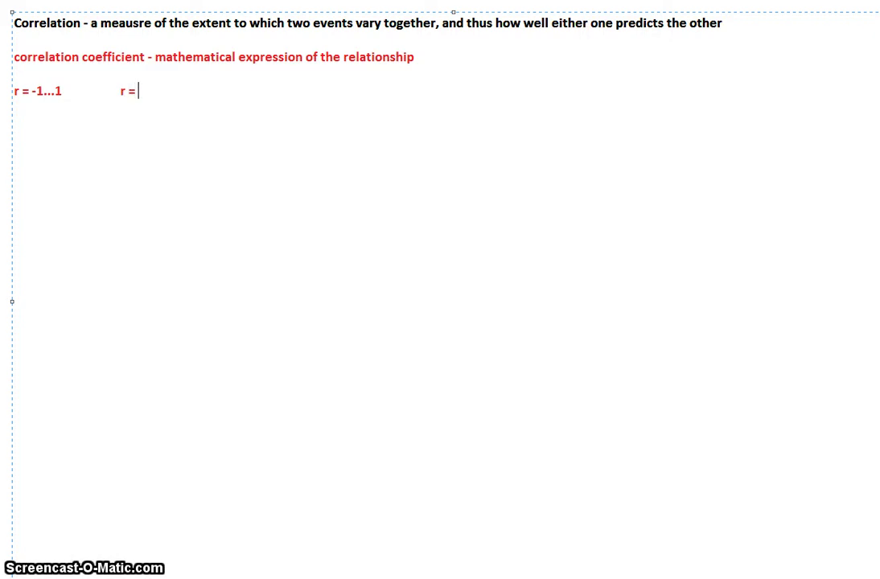
{"action": "type", "text": " 0 ="}
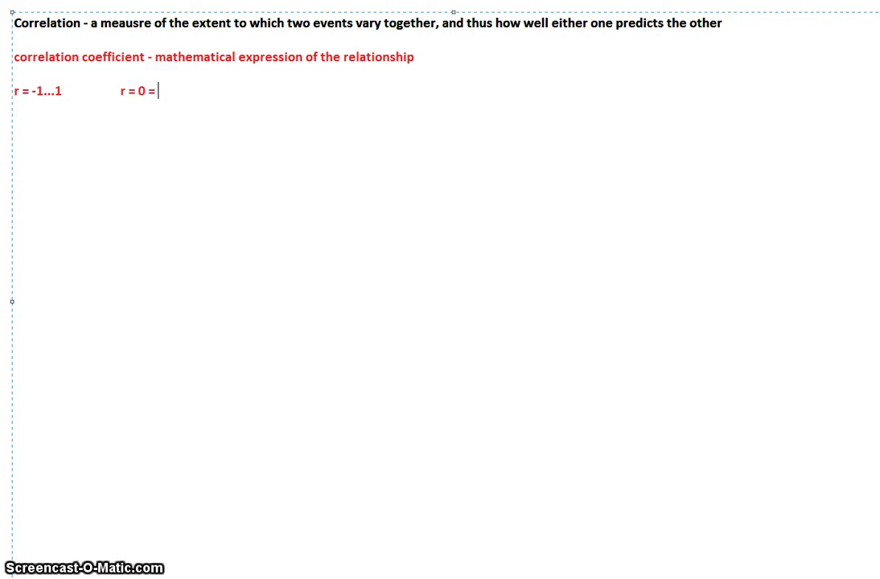
{"action": "type", "text": " no relati"}
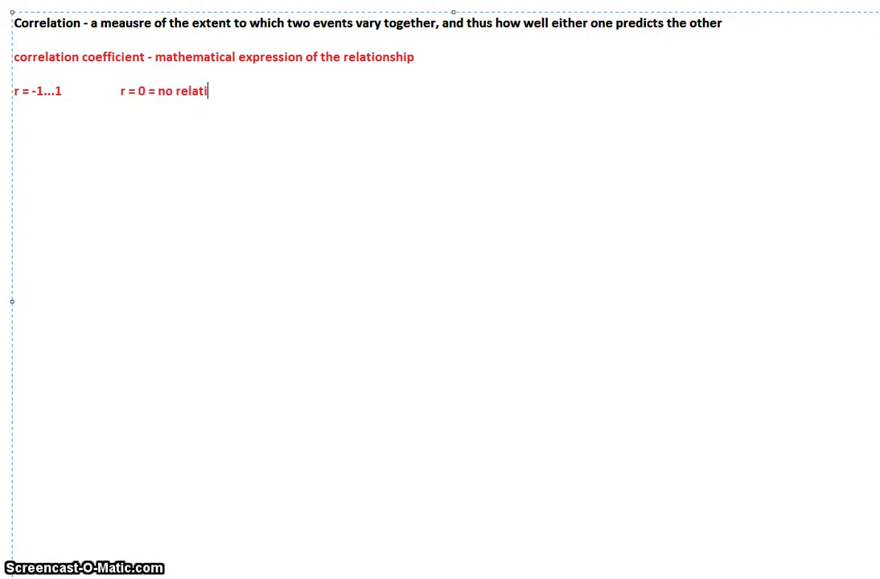
{"action": "type", "text": "onship"}
{"action": "key", "text": "Return"}
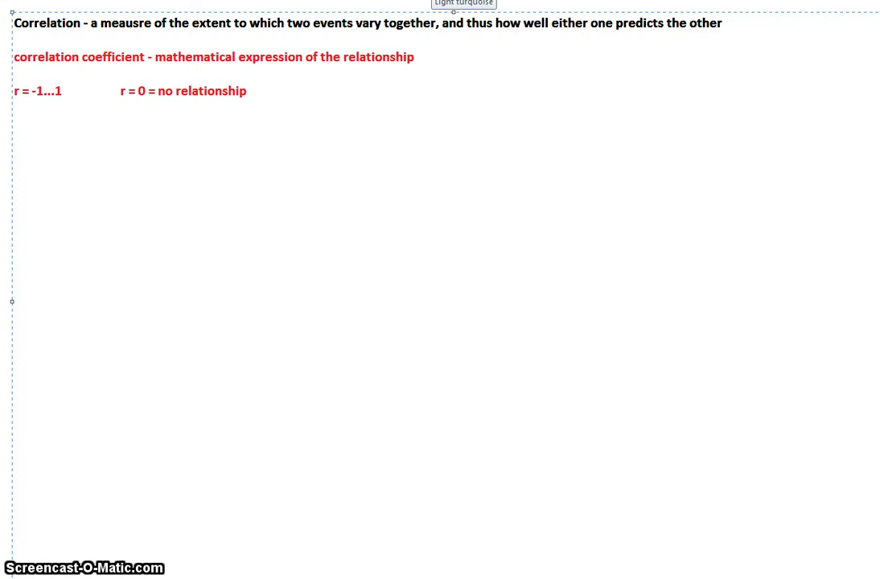
Step: Type the blue note 'number, absolute value = strength' with examples 'r = -.9 r = .9' below
{"action": "type", "text": "number"}
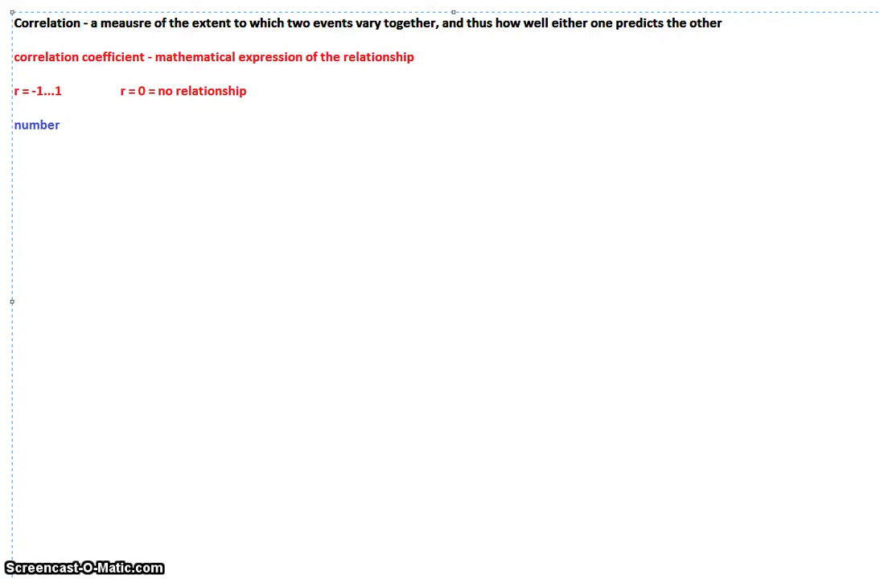
{"action": "type", "text": ", absolute value"}
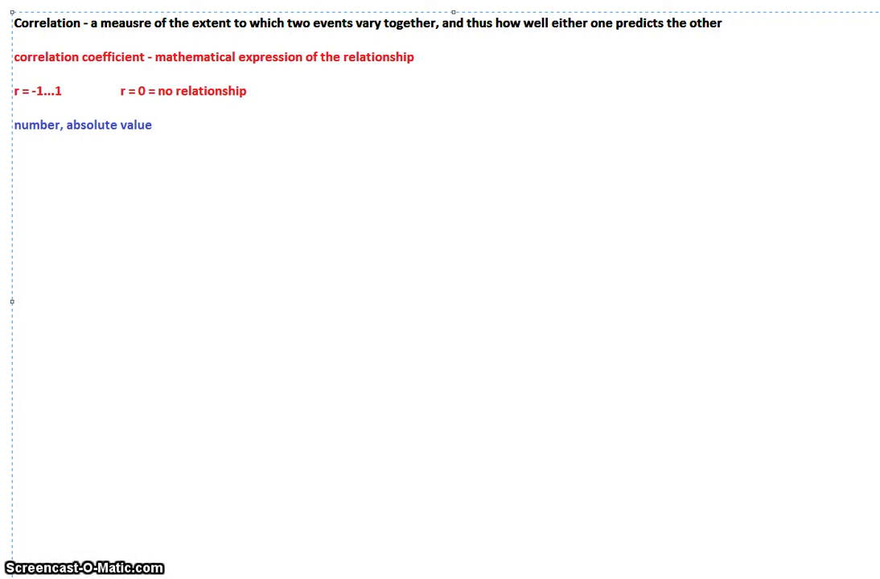
{"action": "type", "text": "= s"}
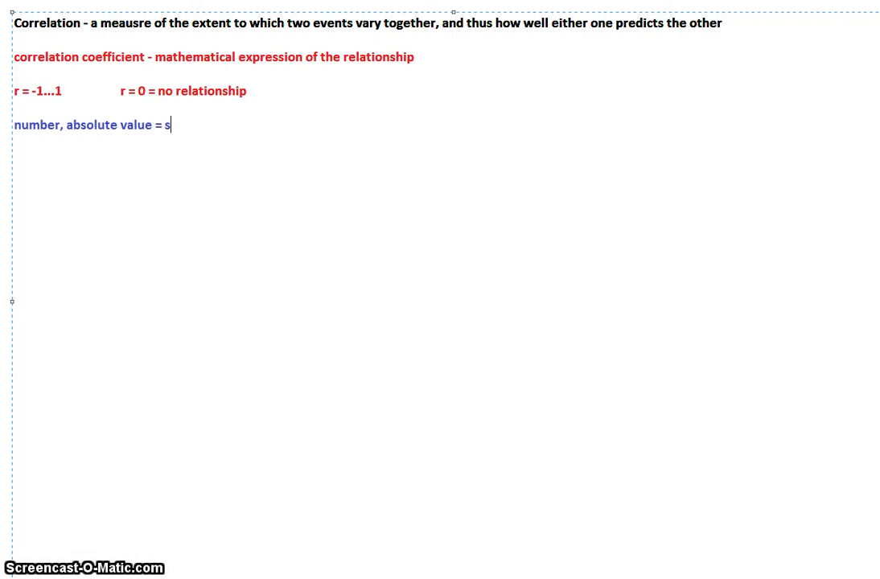
{"action": "type", "text": "trength"}
{"action": "key", "text": "Return"}
{"action": "type", "text": "r = -"}
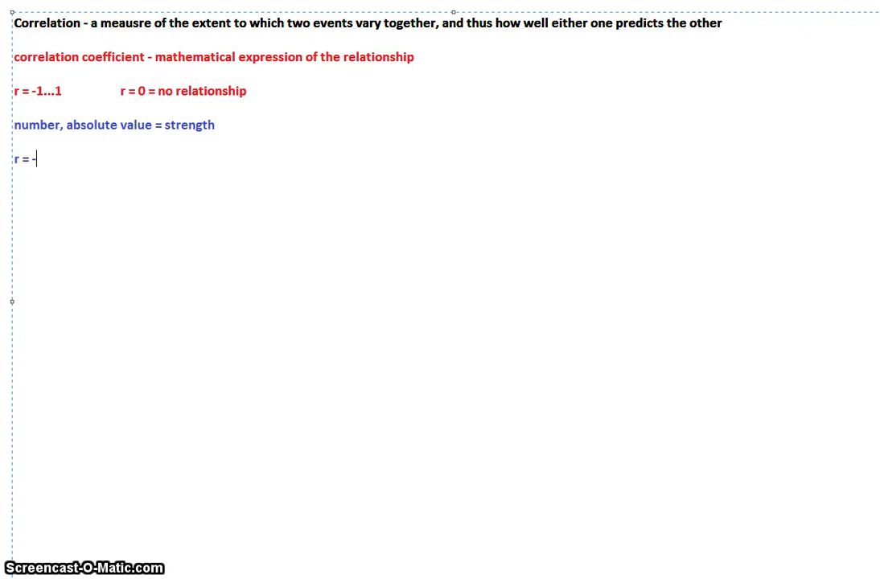
{"action": "type", "text": ".9 "}
{"action": "type", "text": "r ="}
{"action": "type", "text": " .9"}
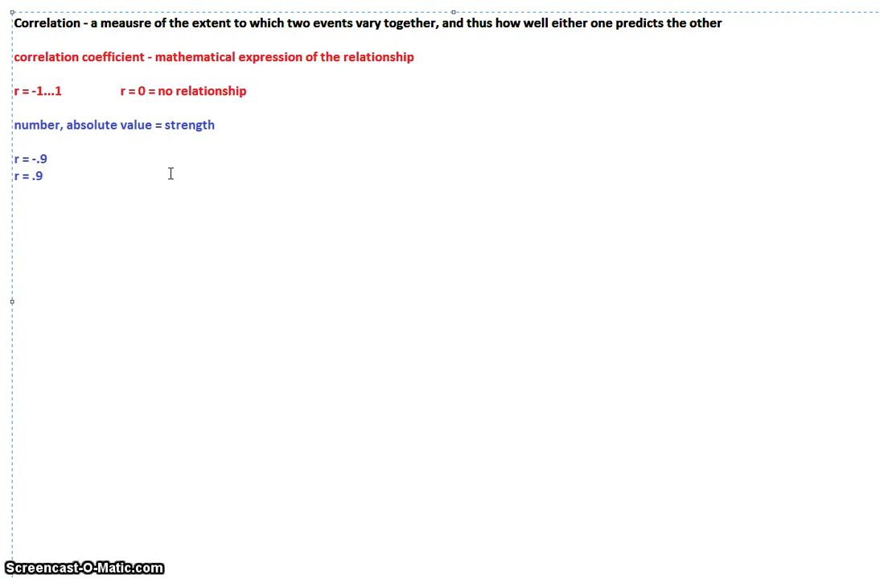
Step: Add blue lines 'strength = how closely they are related' and the predict-one-variable explanation
{"action": "key", "text": "Return"}
{"action": "type", "text": "strength ="}
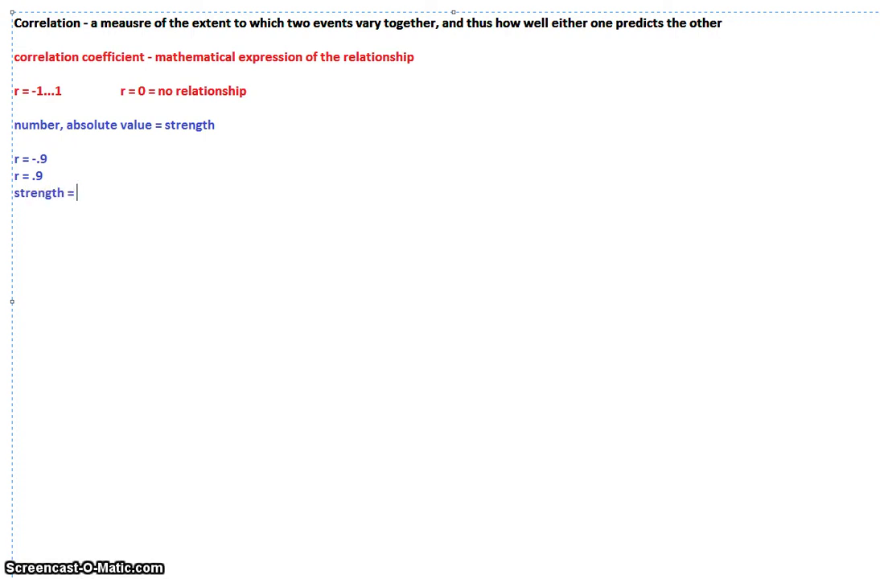
{"action": "type", "text": " how c"}
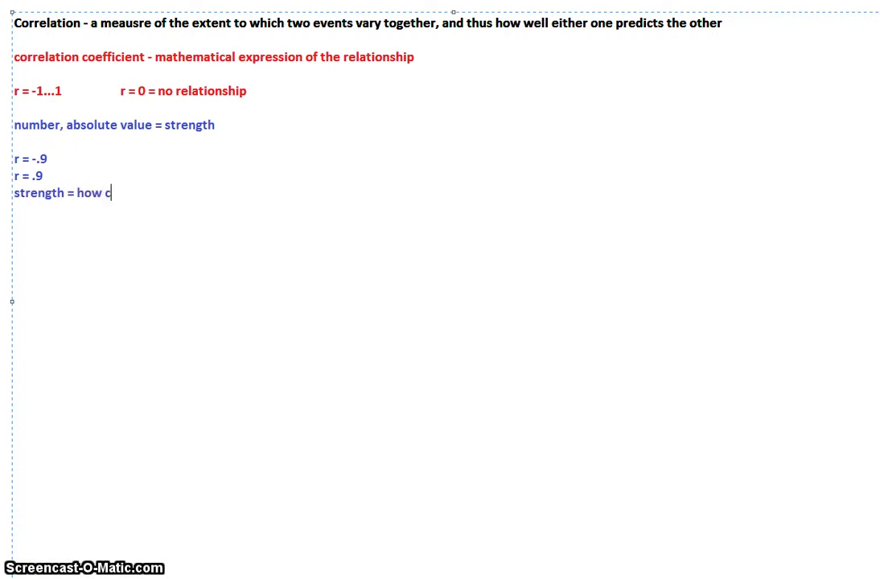
{"action": "type", "text": "losely they are related"}
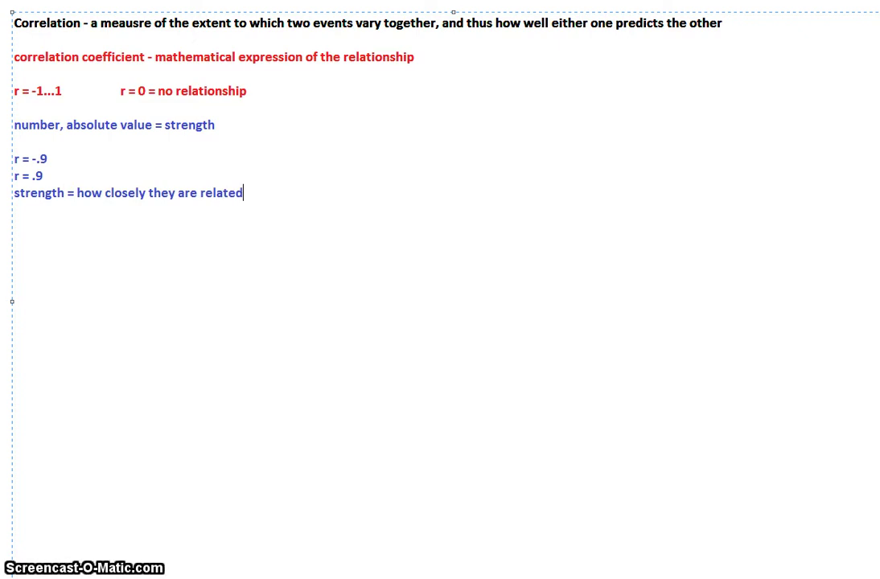
{"action": "key", "text": "Return"}
{"action": "type", "text": "how well you can predict"}
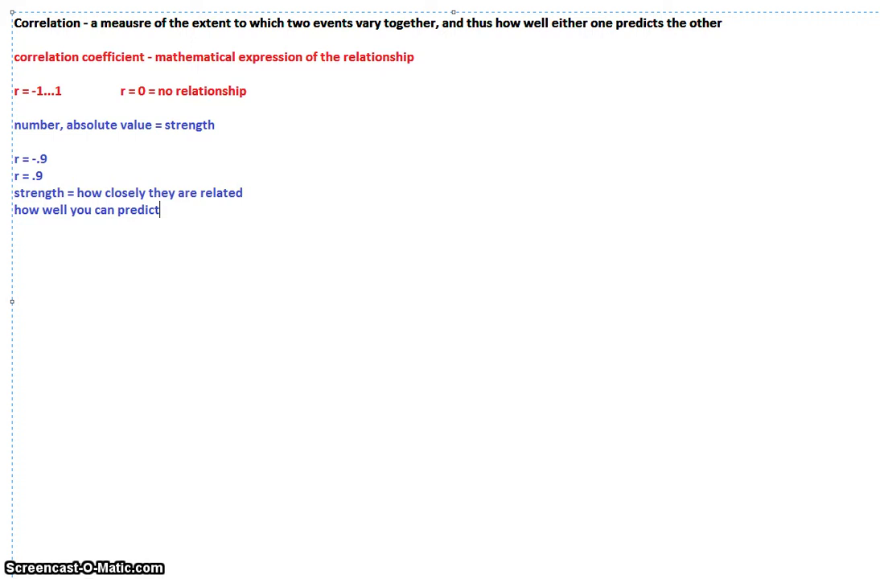
{"action": "type", "text": " one variable if you "}
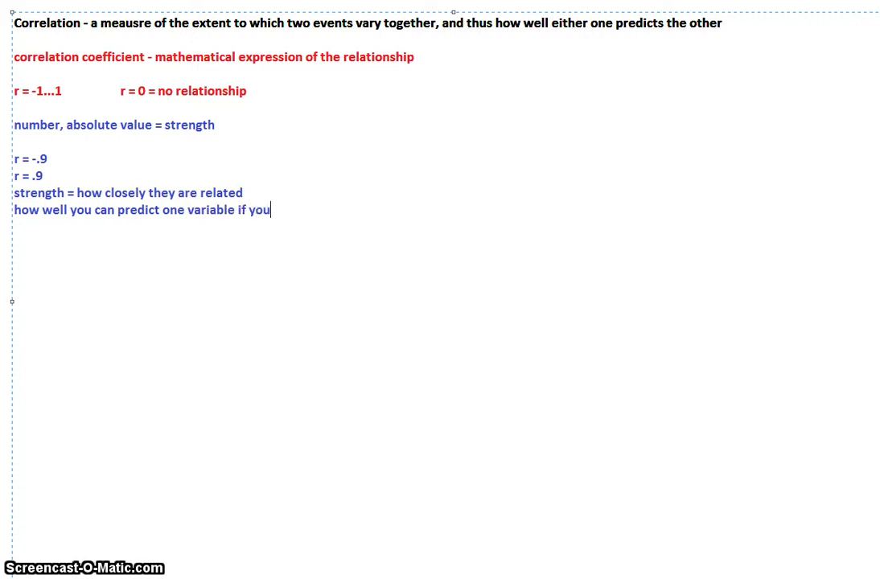
{"action": "type", "text": "know the oth"}
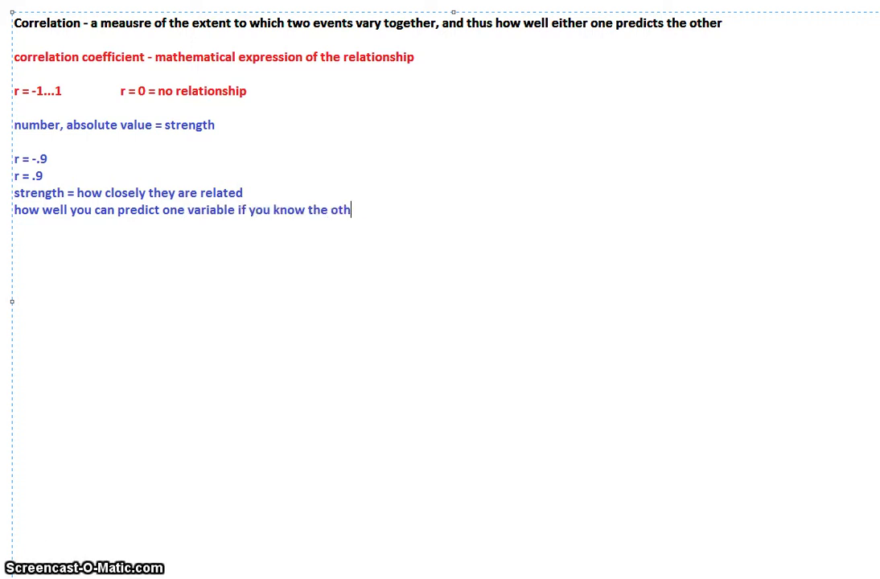
{"action": "type", "text": "er variable"}
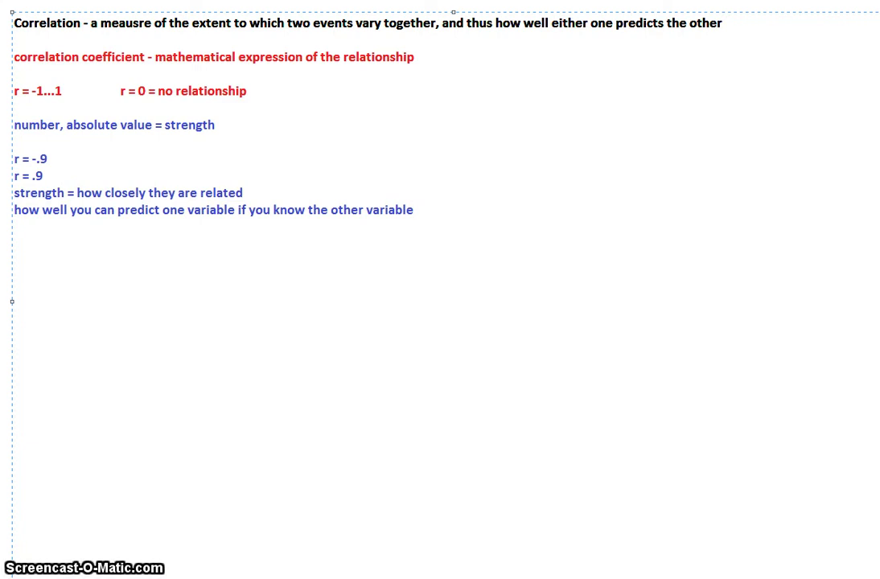
{"action": "key", "text": "Return"}
{"action": "key", "text": "Return"}
{"action": "key", "text": "Return"}
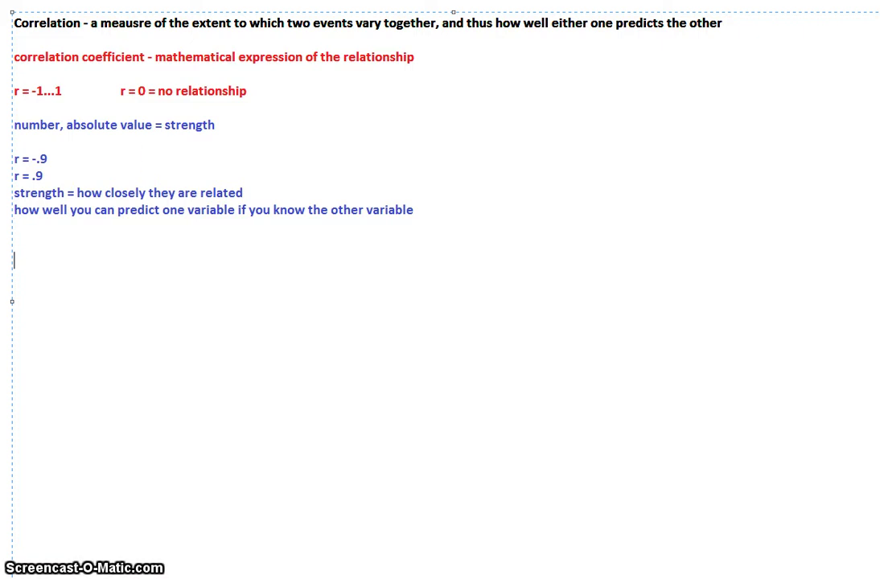
Step: Type the green heading 'direction' with 'negative number =' on the line below
{"action": "type", "text": "direction"}
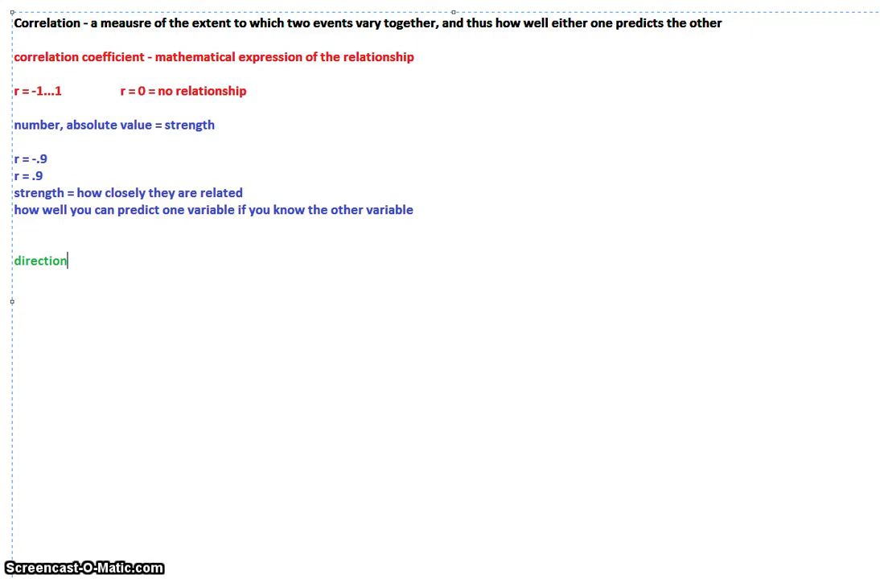
{"action": "type", "text": "negative number ="}
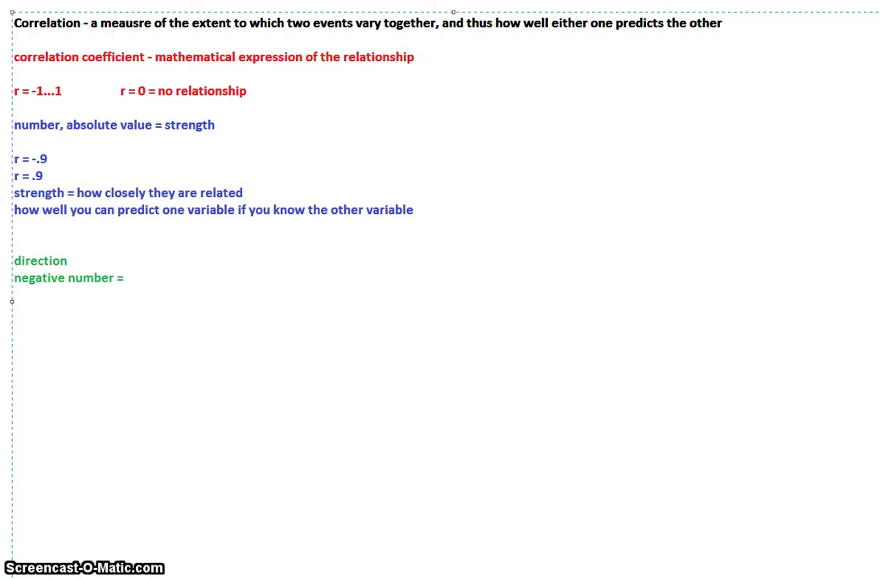